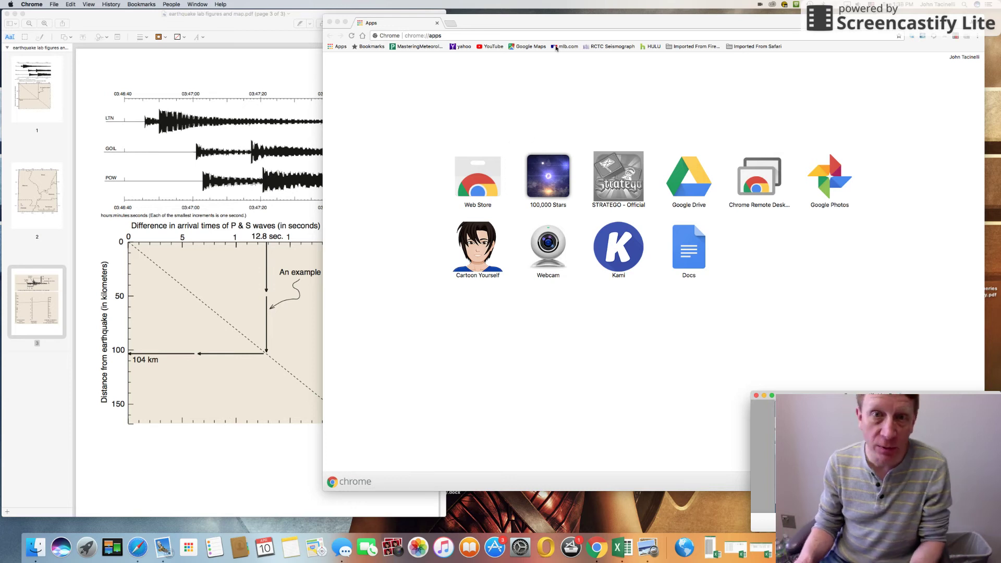
Arrange the browser and PDF windows, widen the PDF window and go to the seismograms on page 1.
{"action": "left_click_drag", "start_coordinate": [472, 20], "coordinate": [602, 15]}
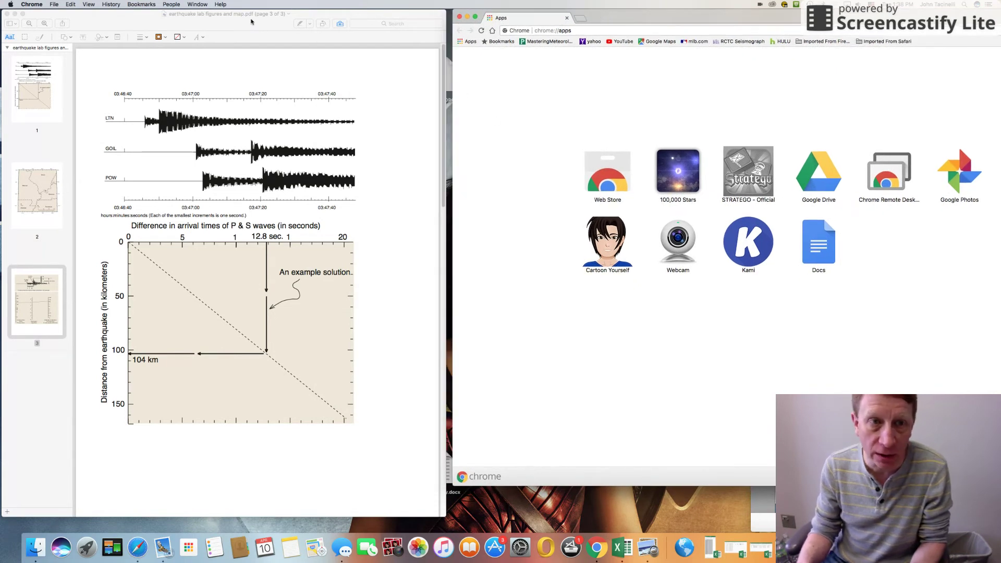
{"action": "left_click_drag", "start_coordinate": [251, 22], "coordinate": [286, 19]}
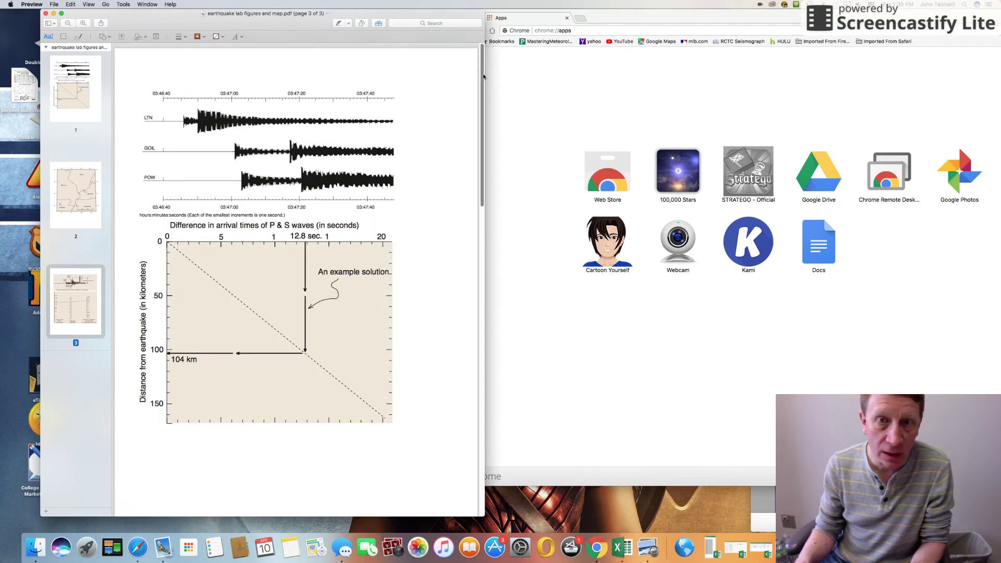
{"action": "left_click_drag", "start_coordinate": [485, 71], "coordinate": [644, 71]}
{"action": "scroll", "coordinate": [505, 132], "scroll_direction": "up", "scroll_amount": 5}
{"action": "scroll", "coordinate": [505, 132], "scroll_direction": "up", "scroll_amount": 3}
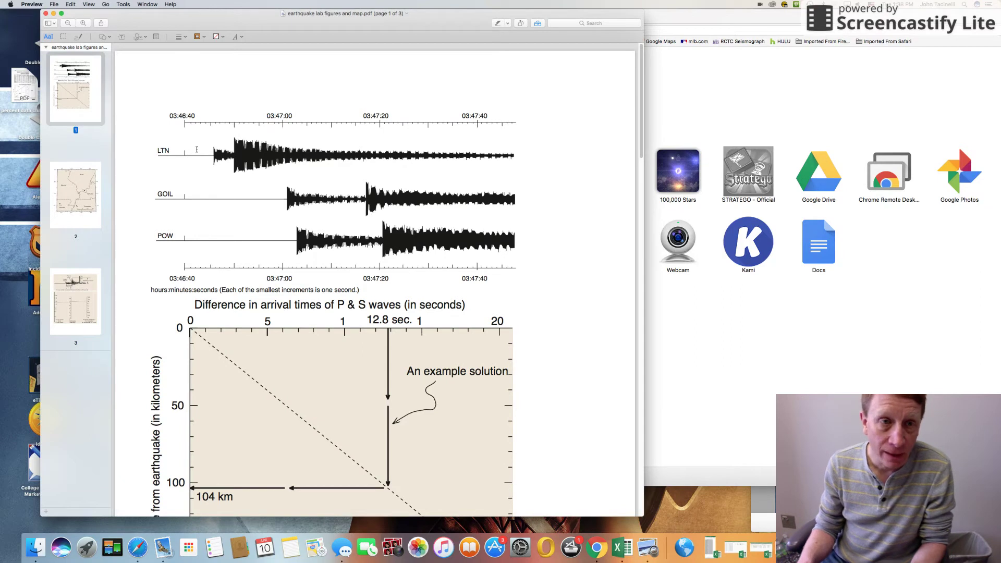
{"action": "left_click_drag", "start_coordinate": [168, 18], "coordinate": [177, 17]}
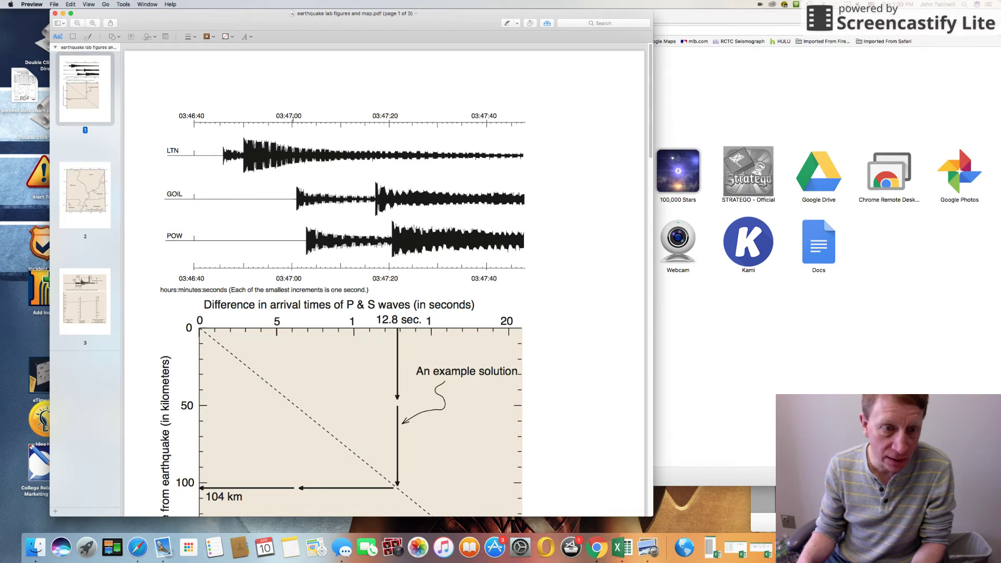
Add a rectangle and fit it from the time scale over the LTN trace, spanning the P-wave arrival to the S-wave arrival.
{"action": "left_click", "coordinate": [119, 37]}
{"action": "left_click", "coordinate": [107, 64]}
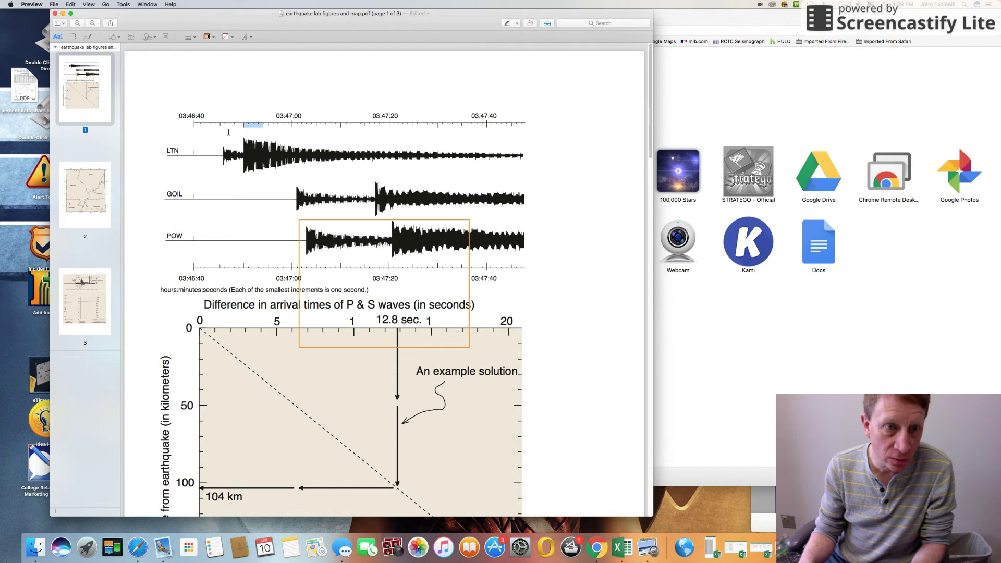
{"action": "left_click_drag", "start_coordinate": [225, 128], "coordinate": [237, 145]}
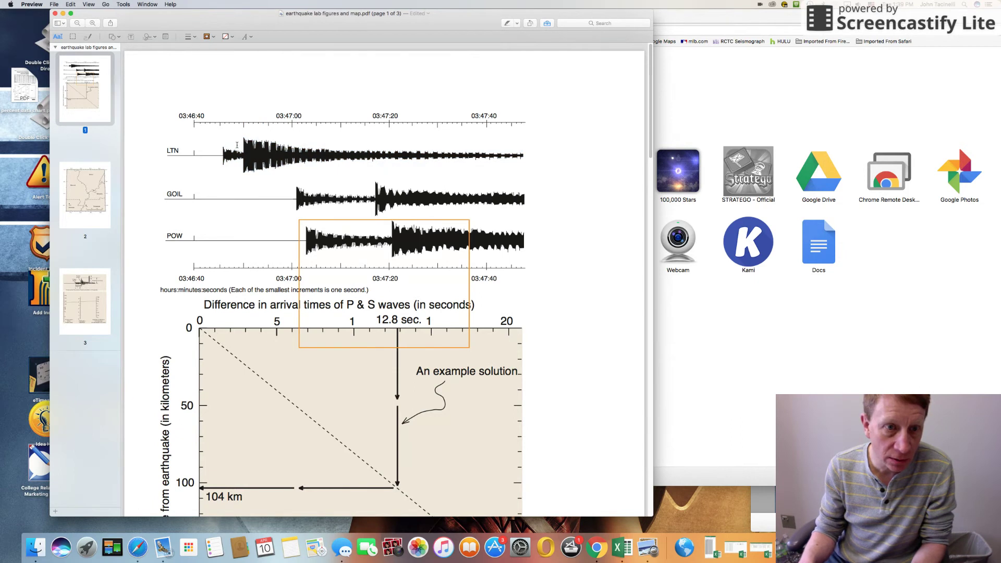
{"action": "left_click", "coordinate": [119, 37]}
{"action": "left_click", "coordinate": [108, 63]}
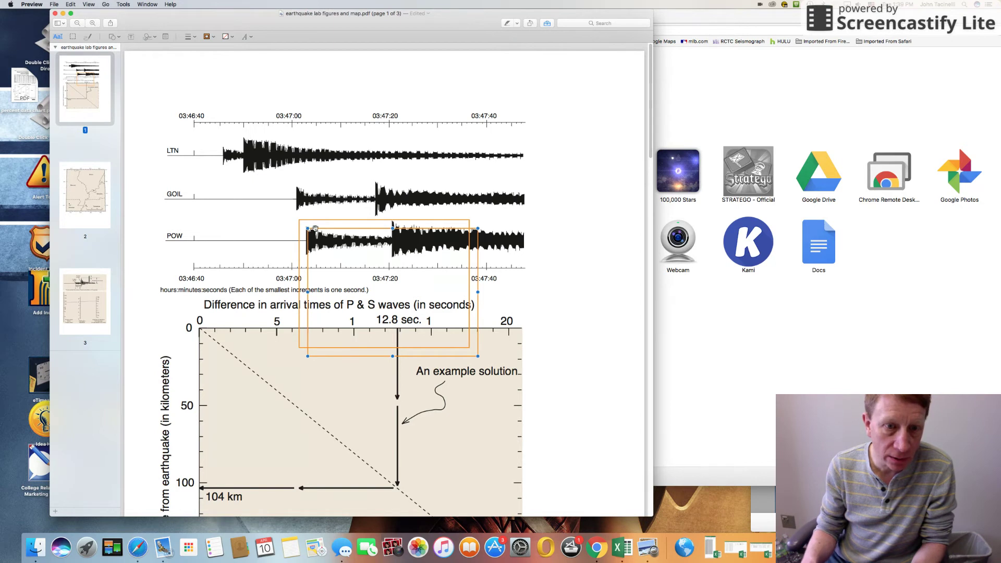
{"action": "mouse_move", "coordinate": [314, 228]}
{"action": "left_mouse_down"}
{"action": "mouse_move", "coordinate": [355, 265]}
{"action": "mouse_move", "coordinate": [304, 220]}
{"action": "mouse_move", "coordinate": [342, 220]}
{"action": "mouse_move", "coordinate": [267, 122]}
{"action": "left_mouse_up"}
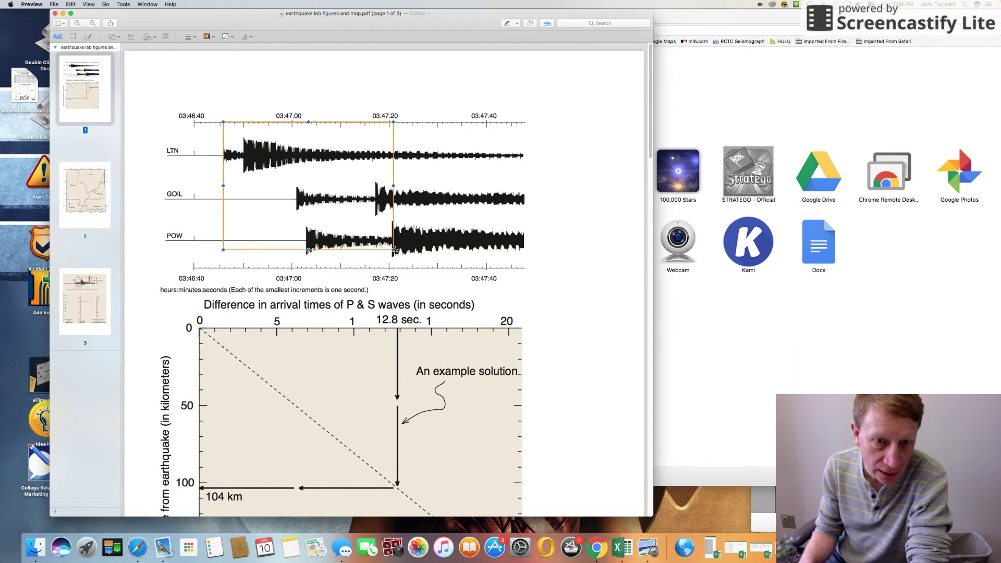
{"action": "left_click_drag", "start_coordinate": [393, 249], "coordinate": [244, 182]}
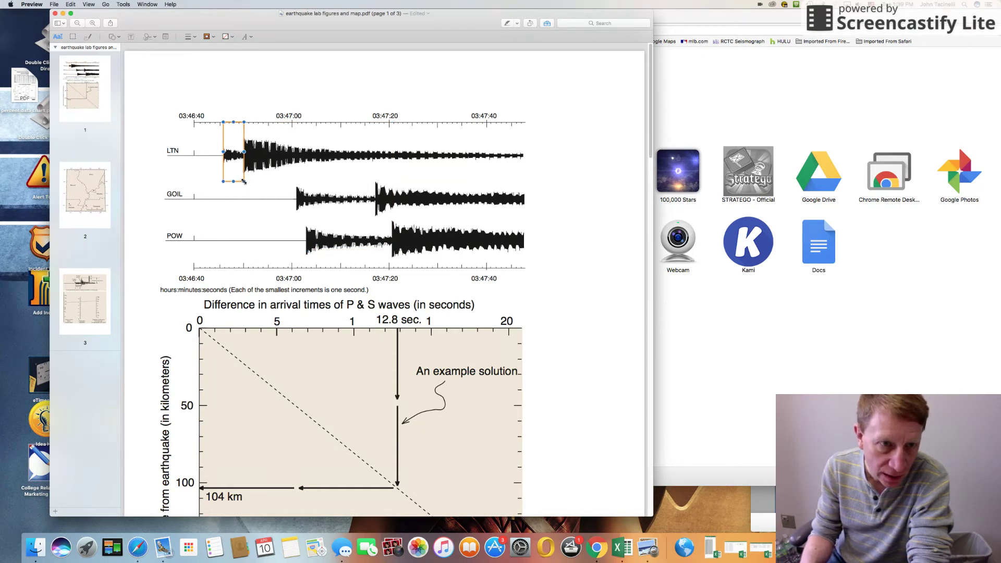
{"action": "left_click", "coordinate": [238, 141]}
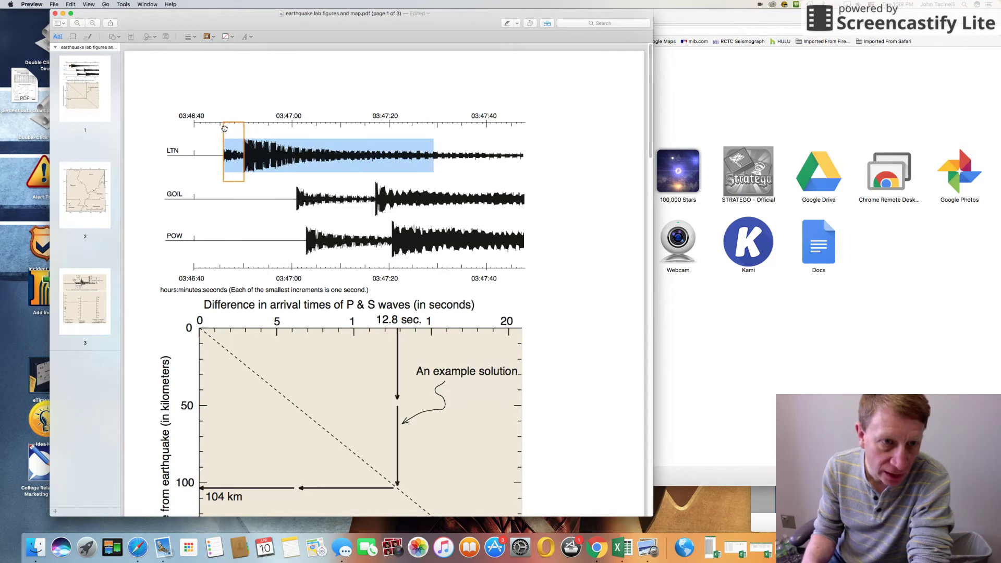
{"action": "left_click", "coordinate": [268, 126]}
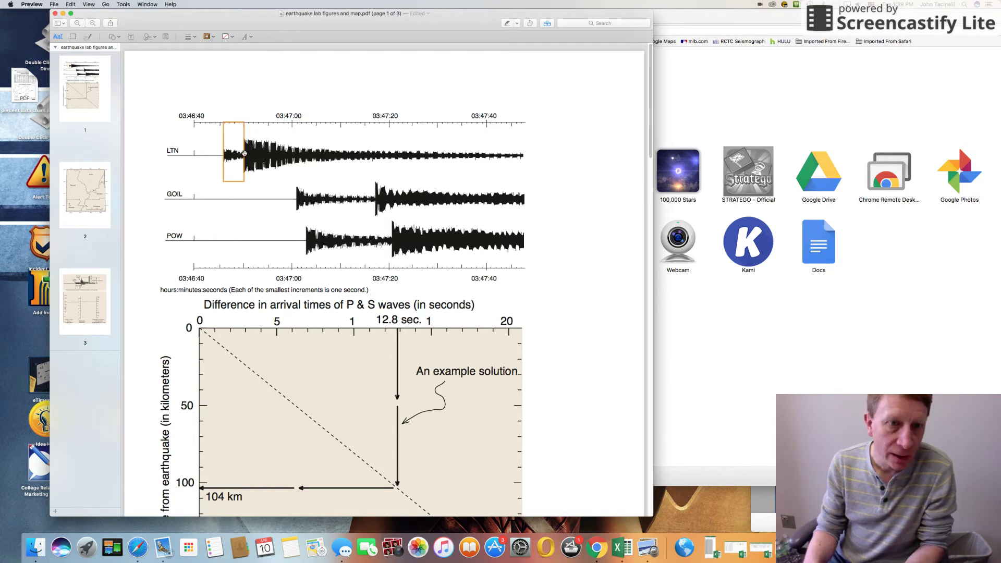
Move and resize the rectangle to span the GOIL trace's P-wave to S-wave arrivals, extending it up to the time scale.
{"action": "left_click", "coordinate": [244, 171]}
{"action": "left_click_drag", "start_coordinate": [244, 171], "coordinate": [375, 178]}
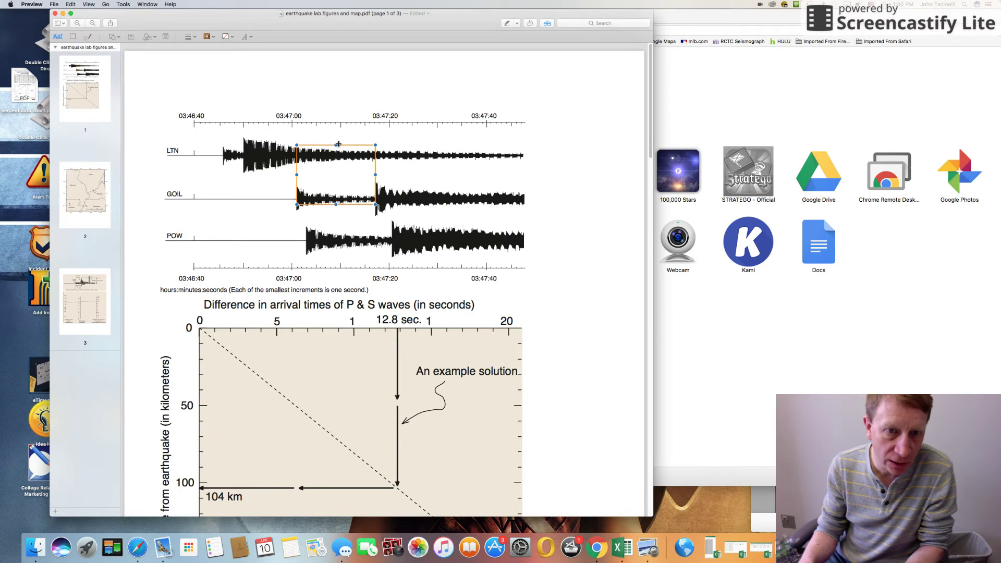
{"action": "left_click_drag", "start_coordinate": [337, 145], "coordinate": [337, 118]}
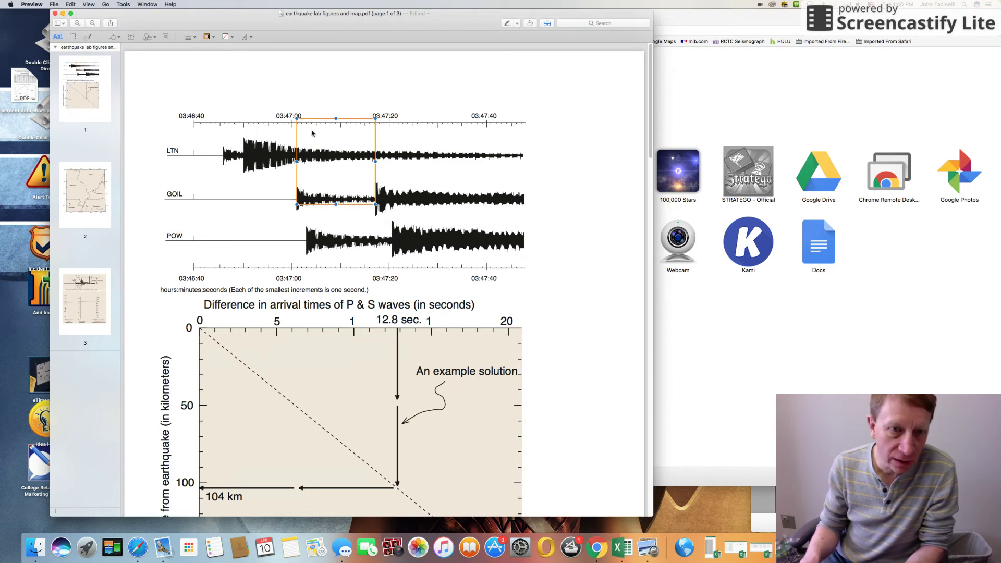
Move the rectangle to the distance graph's origin and resize it so its opposite corner meets the dashed line at about 7 seconds.
{"action": "left_click_drag", "start_coordinate": [314, 116], "coordinate": [219, 327]}
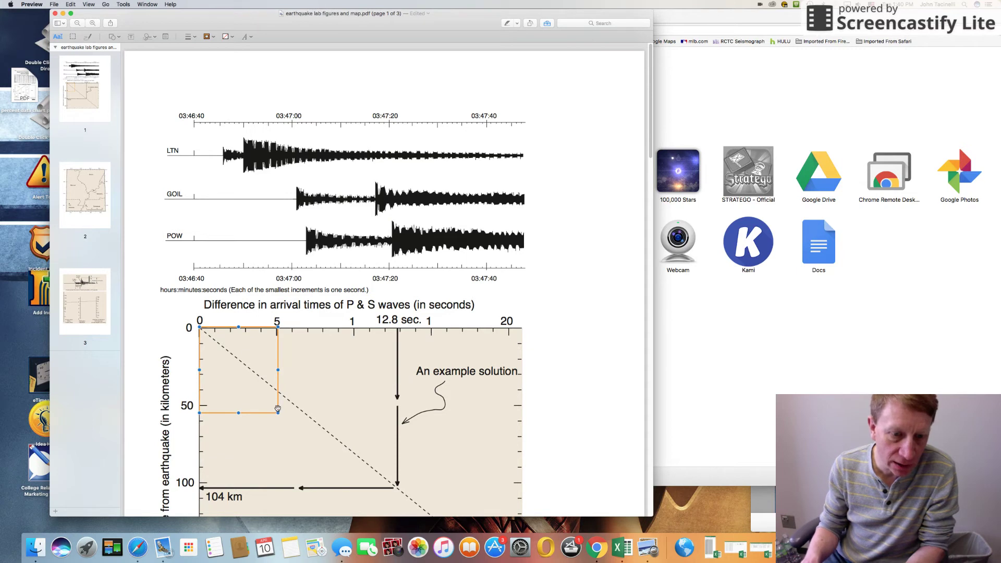
{"action": "mouse_move", "coordinate": [278, 410]}
{"action": "left_mouse_down"}
{"action": "mouse_move", "coordinate": [358, 442]}
{"action": "mouse_move", "coordinate": [277, 412]}
{"action": "left_mouse_up"}
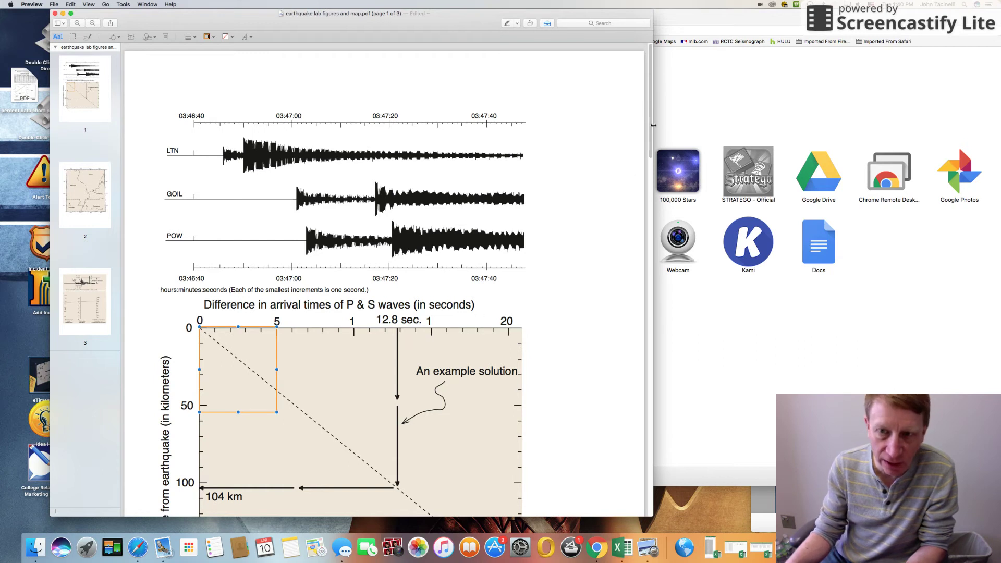
{"action": "left_click_drag", "start_coordinate": [650, 131], "coordinate": [647, 156]}
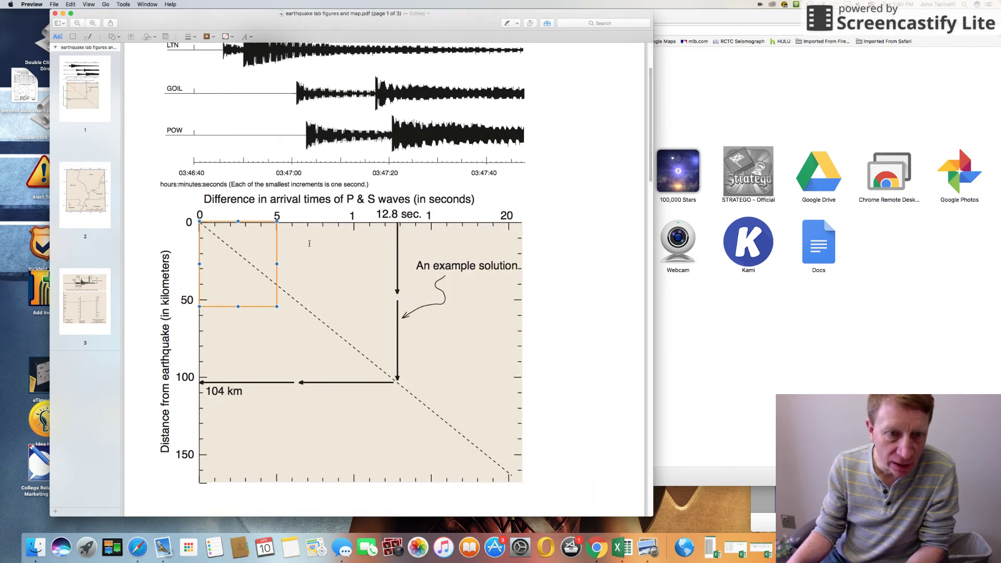
{"action": "left_click_drag", "start_coordinate": [278, 306], "coordinate": [310, 313]}
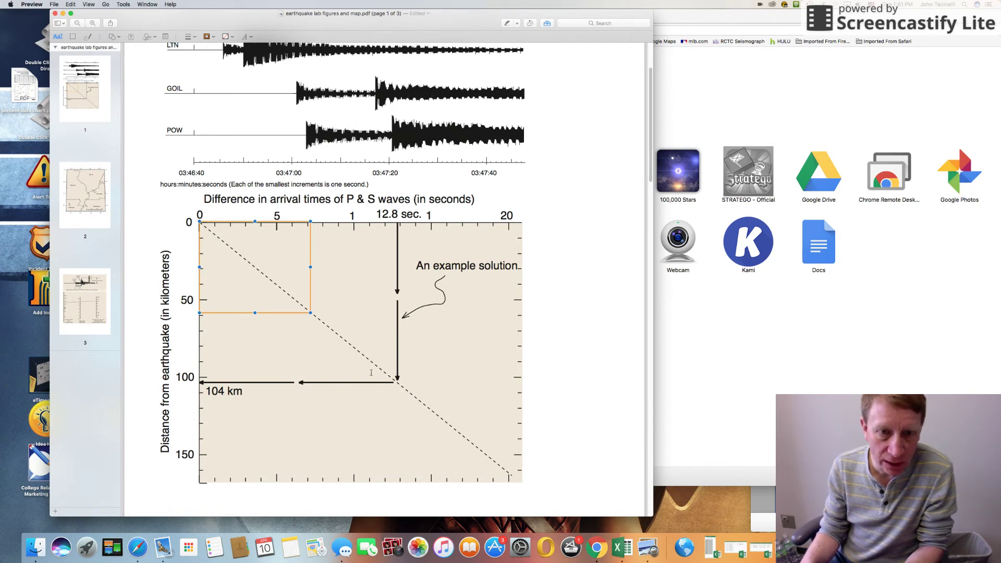
{"action": "left_click", "coordinate": [593, 324]}
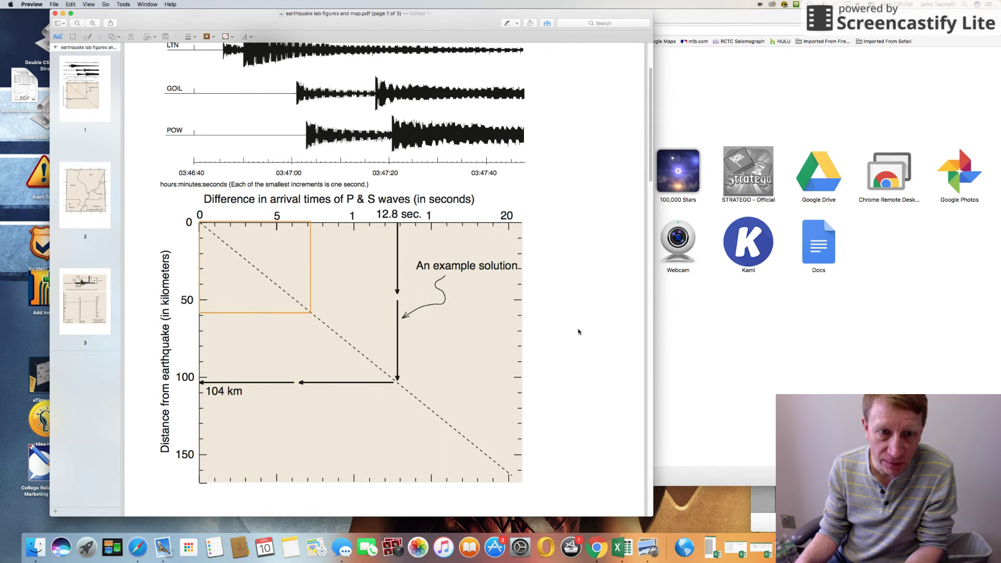
Add an oval to the station map on page 2 and stretch it vertically into a circle.
{"action": "left_click_drag", "start_coordinate": [651, 161], "coordinate": [652, 302]}
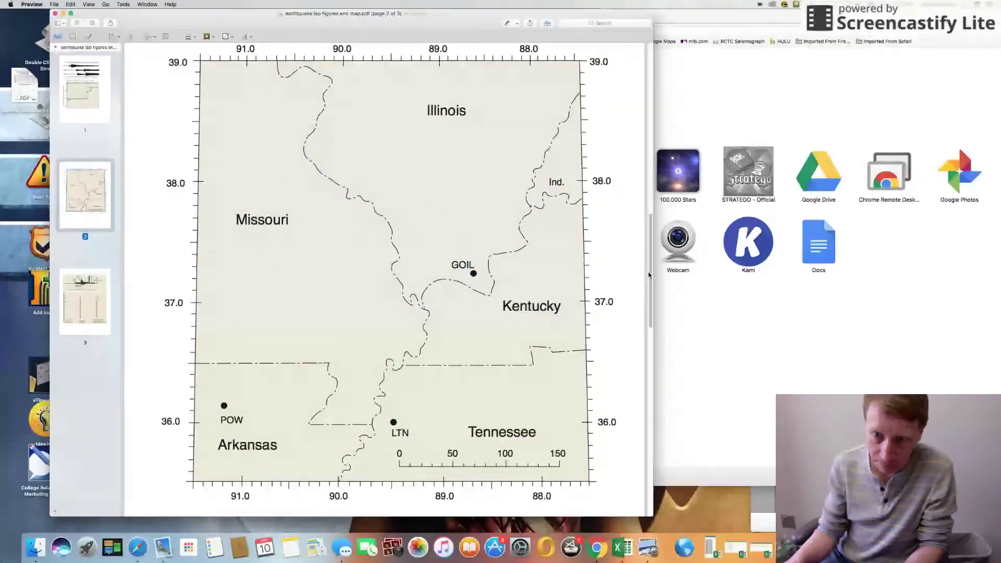
{"action": "scroll", "coordinate": [649, 276], "scroll_direction": "down", "scroll_amount": 1}
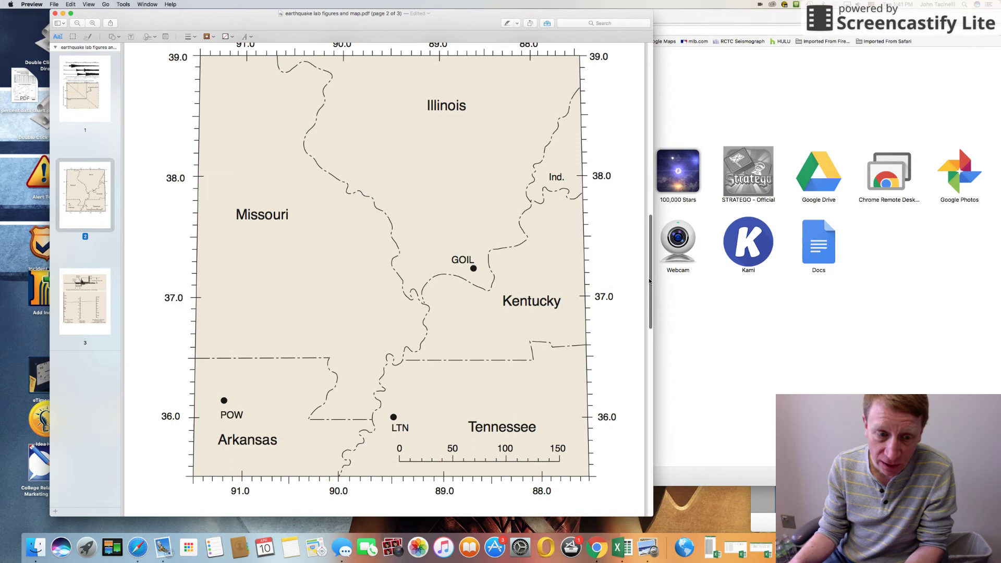
{"action": "left_click_drag", "start_coordinate": [649, 281], "coordinate": [653, 118]}
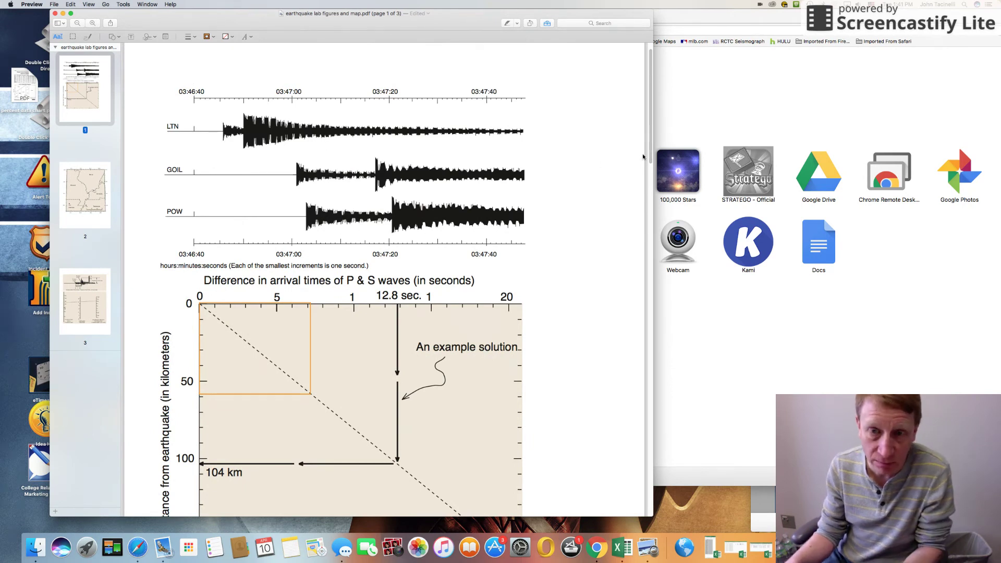
{"action": "scroll", "coordinate": [650, 135], "scroll_direction": "down", "scroll_amount": 2}
{"action": "left_click_drag", "start_coordinate": [650, 134], "coordinate": [651, 326]}
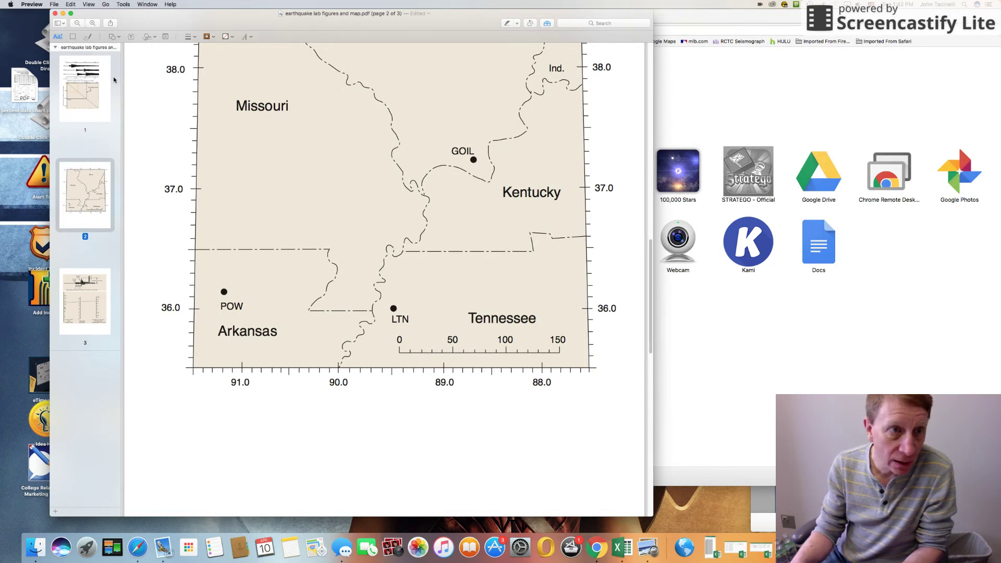
{"action": "left_click", "coordinate": [118, 38]}
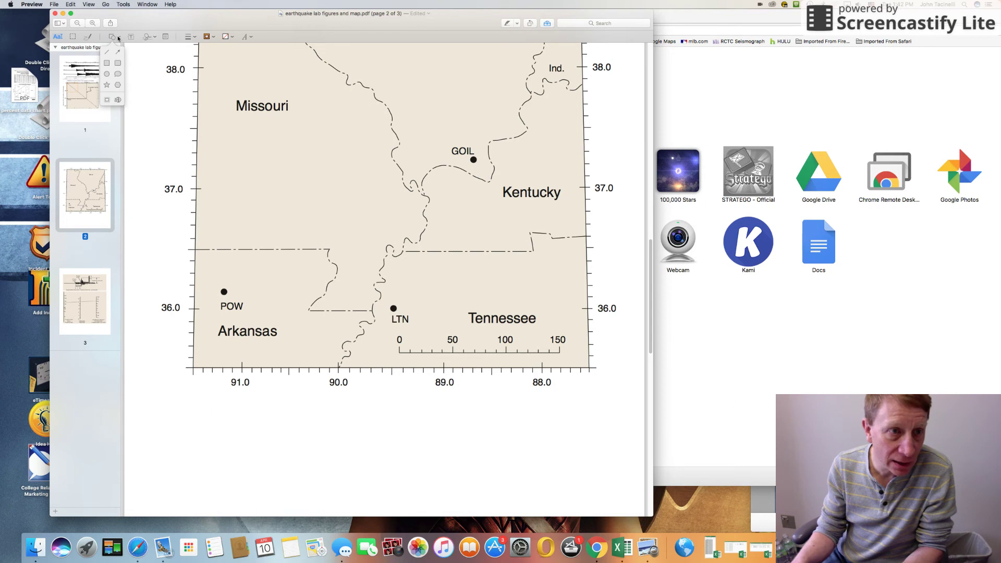
{"action": "left_click", "coordinate": [105, 82]}
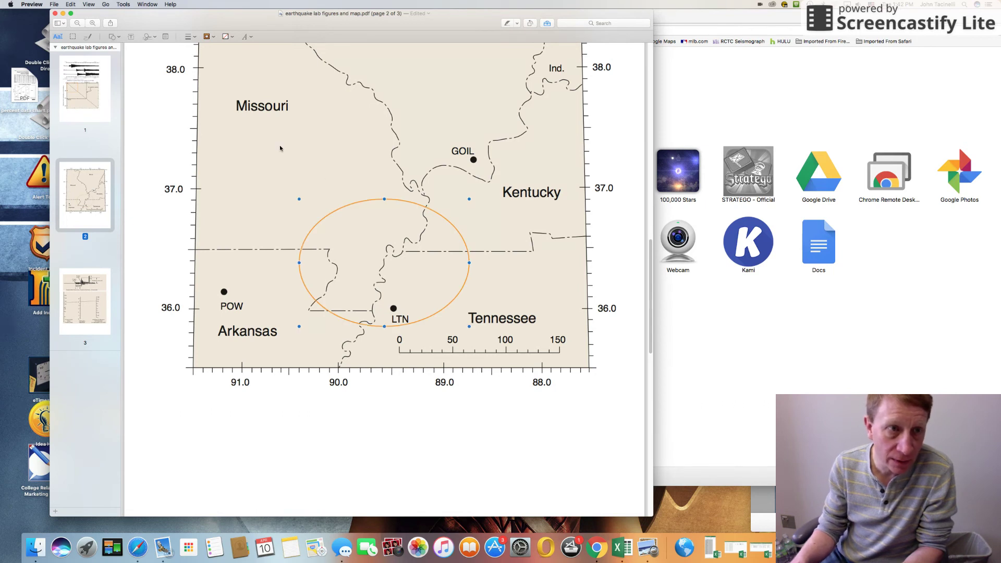
{"action": "left_click_drag", "start_coordinate": [385, 200], "coordinate": [381, 160]}
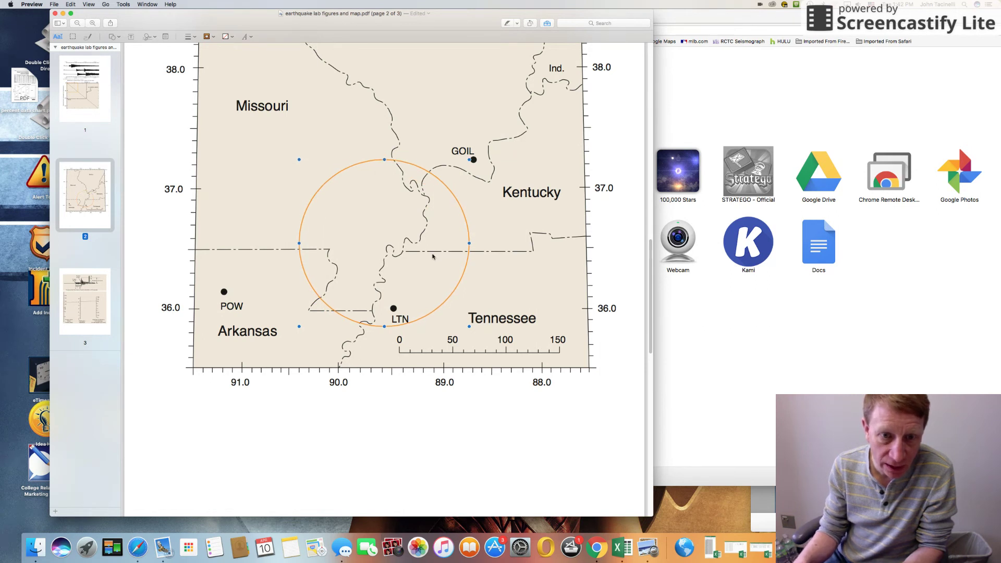
Align the circle's lowest point with the map scale's 0 mark and enlarge it to a radius of about 85 km.
{"action": "mouse_move", "coordinate": [430, 312]}
{"action": "left_mouse_down"}
{"action": "mouse_move", "coordinate": [449, 421]}
{"action": "mouse_move", "coordinate": [447, 337]}
{"action": "left_mouse_up"}
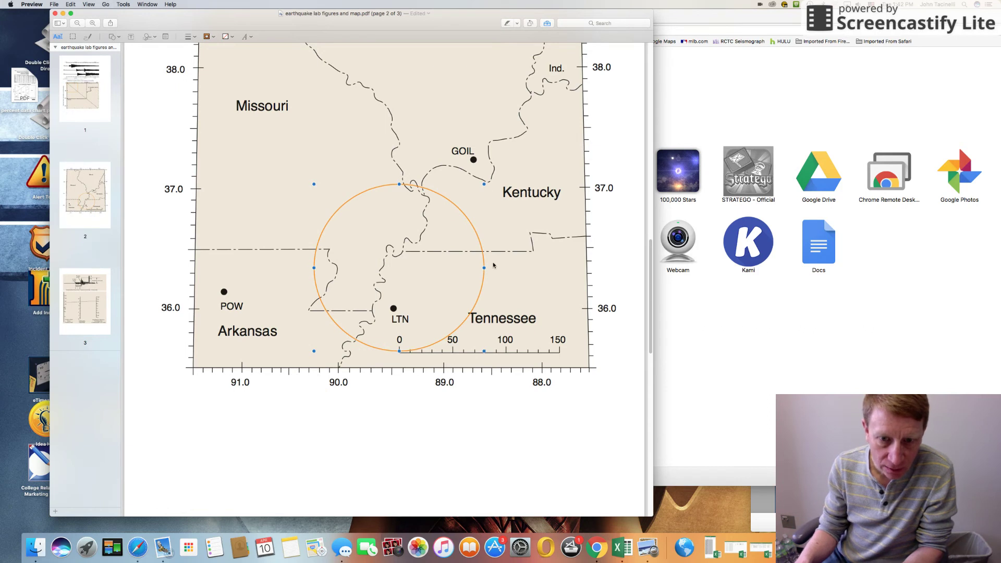
{"action": "left_click_drag", "start_coordinate": [484, 266], "coordinate": [479, 268]}
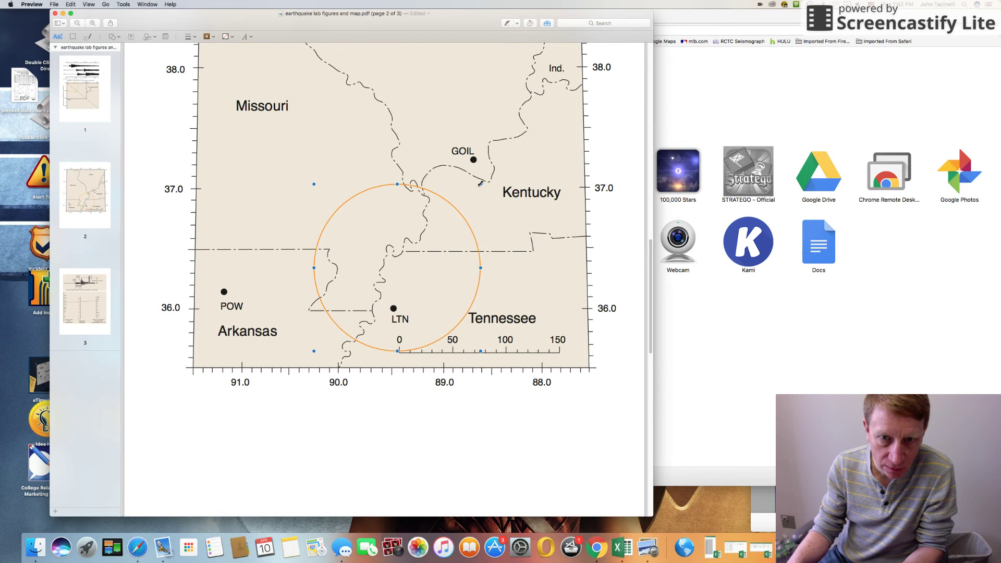
{"action": "left_click_drag", "start_coordinate": [480, 184], "coordinate": [495, 177]}
{"action": "left_click", "coordinate": [464, 221]}
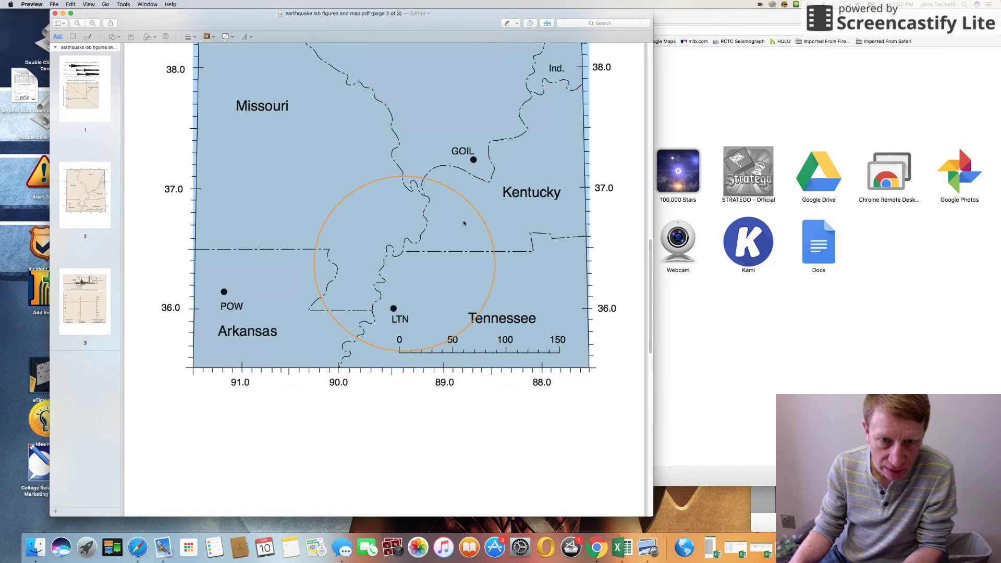
{"action": "left_click_drag", "start_coordinate": [490, 235], "coordinate": [485, 235]}
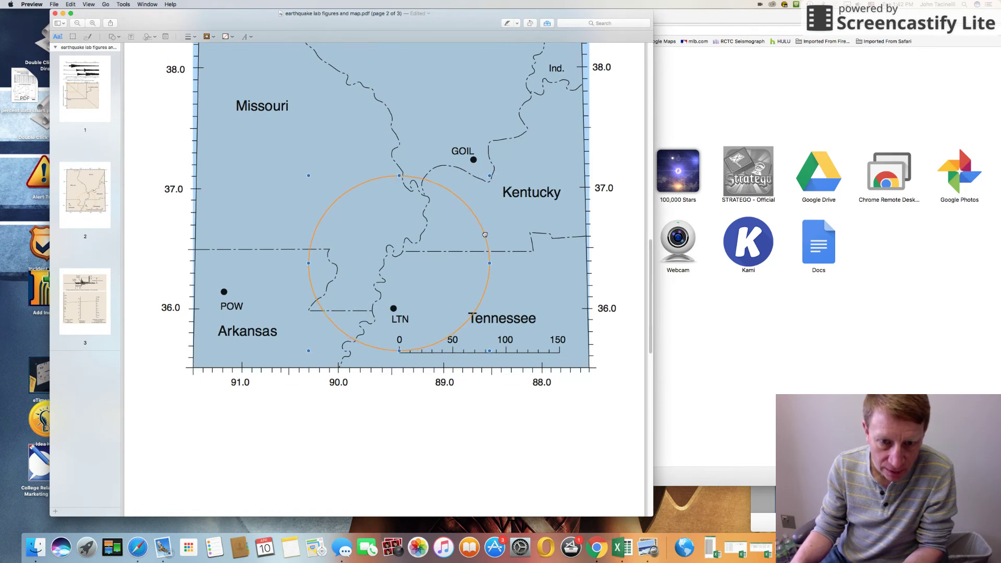
Shrink the circle to a radius of about 60 km, keeping its lowest point on the map scale's 0 mark.
{"action": "left_click_drag", "start_coordinate": [489, 176], "coordinate": [466, 185]}
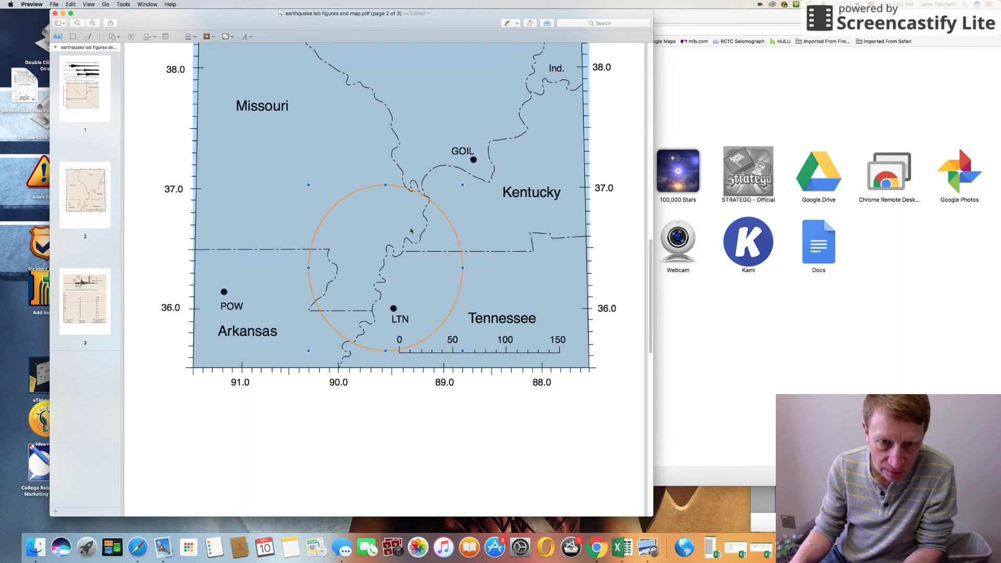
{"action": "left_click", "coordinate": [441, 215]}
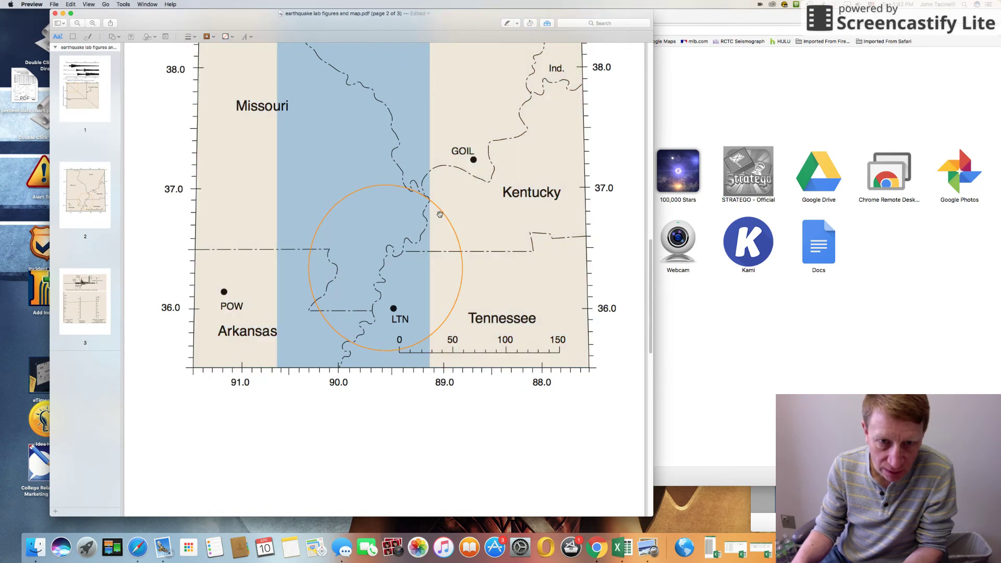
{"action": "left_click_drag", "start_coordinate": [441, 214], "coordinate": [457, 217]}
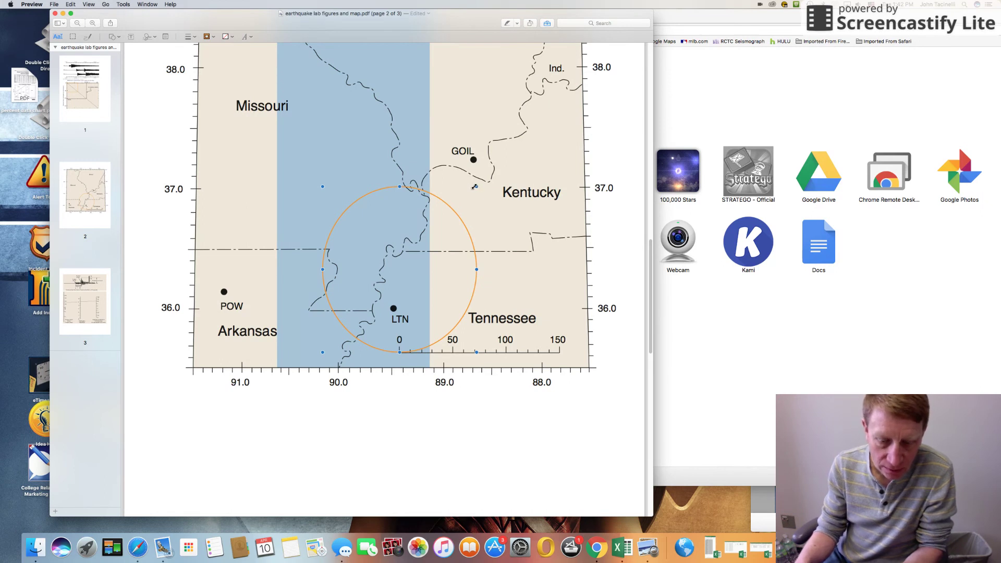
{"action": "left_click_drag", "start_coordinate": [477, 185], "coordinate": [458, 207]}
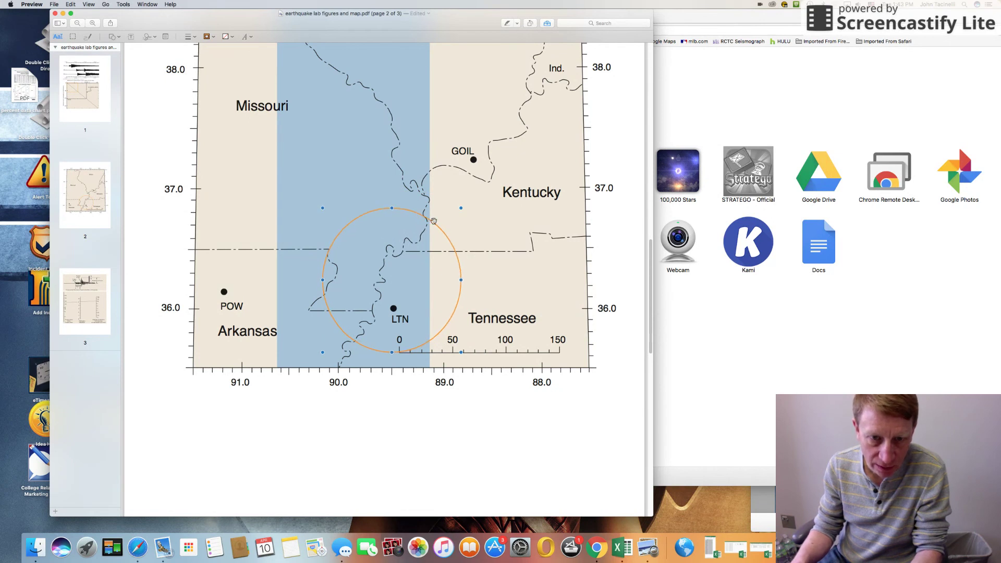
{"action": "left_click", "coordinate": [457, 215]}
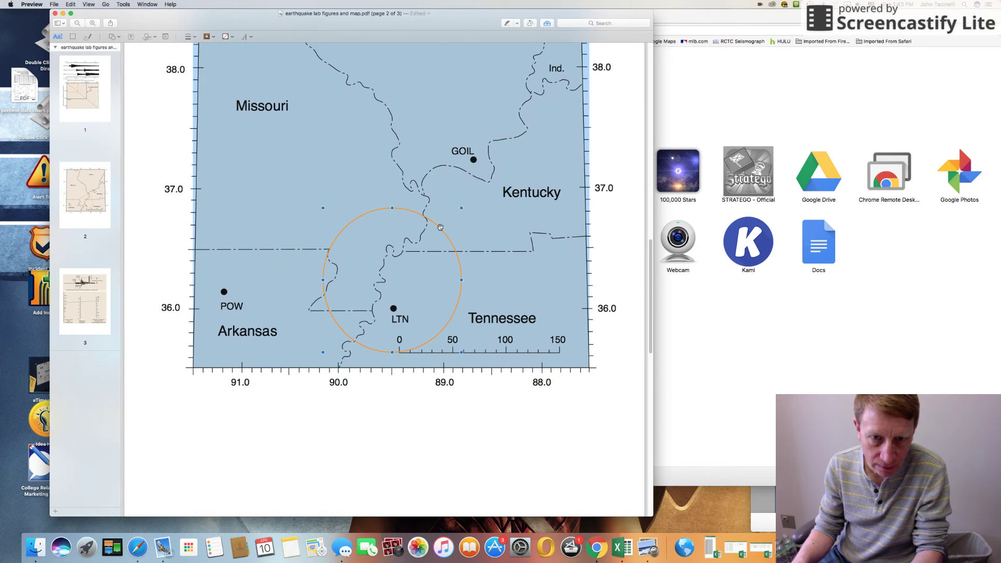
{"action": "left_click", "coordinate": [440, 228]}
{"action": "left_click_drag", "start_coordinate": [441, 228], "coordinate": [448, 227]}
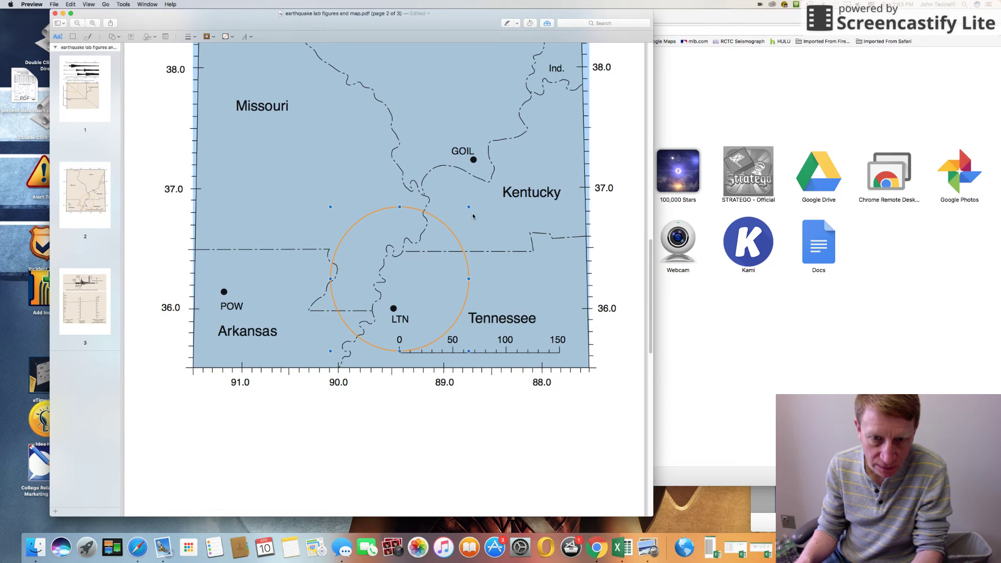
{"action": "left_click_drag", "start_coordinate": [469, 207], "coordinate": [454, 218]}
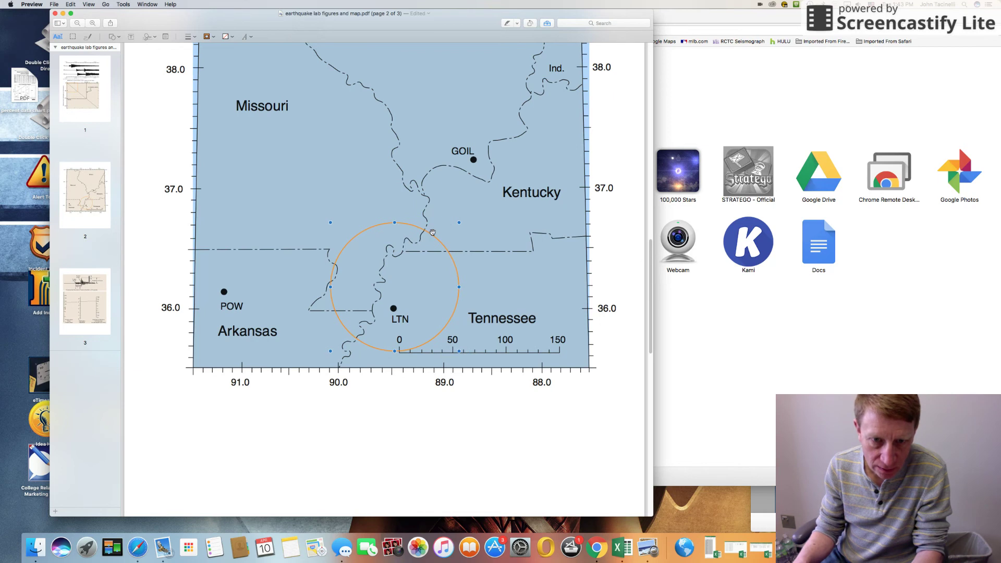
{"action": "left_click_drag", "start_coordinate": [431, 235], "coordinate": [436, 234]}
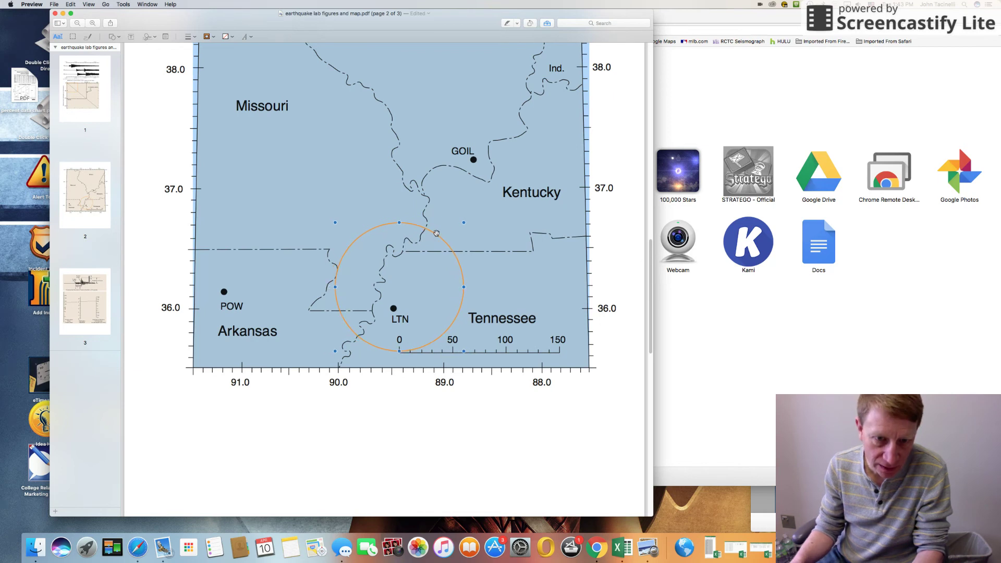
Check the circle's diameter against the map scale starting at 0, and center the circle on station LTN.
{"action": "left_click_drag", "start_coordinate": [433, 234], "coordinate": [498, 299]}
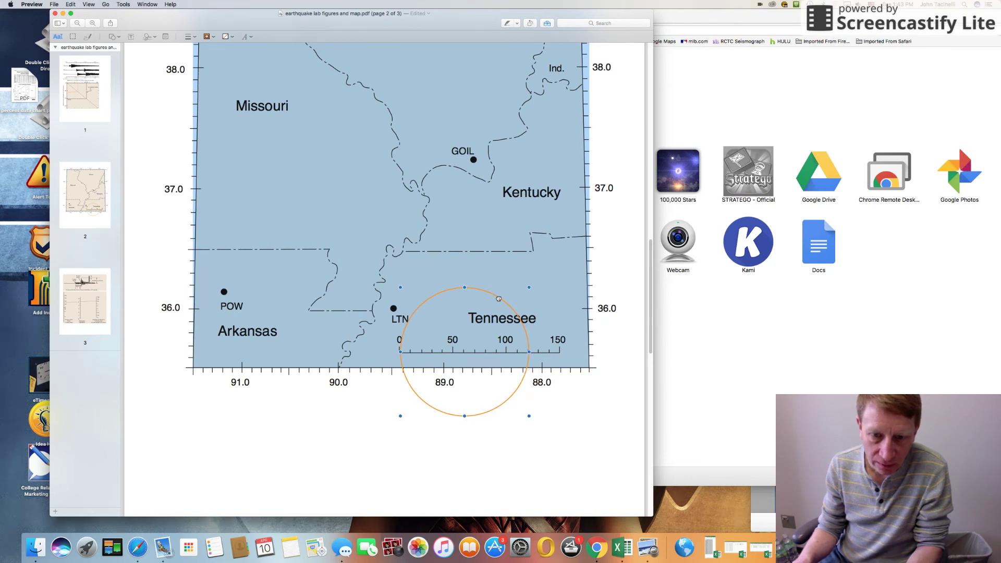
{"action": "left_click_drag", "start_coordinate": [499, 299], "coordinate": [427, 256]}
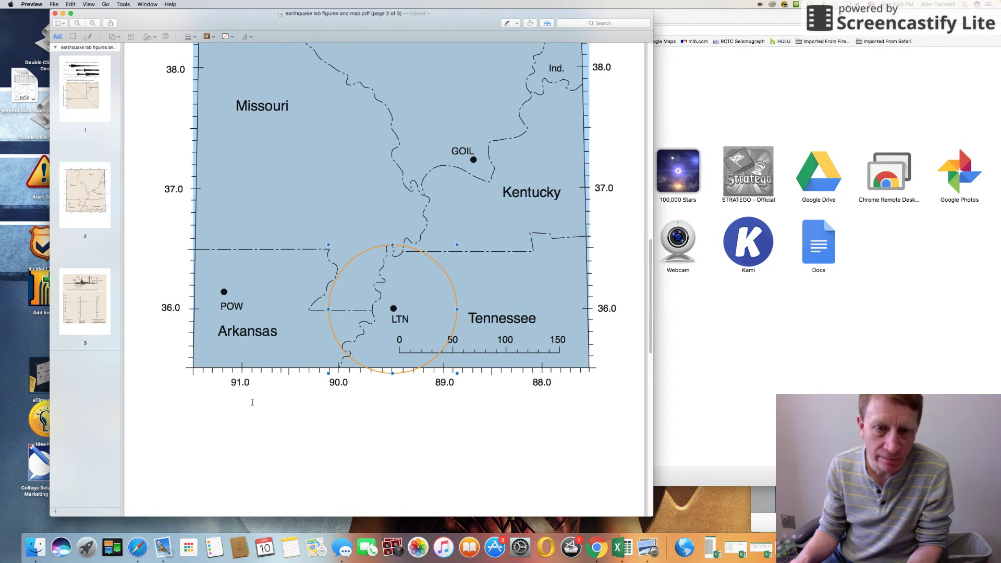
{"action": "left_click", "coordinate": [357, 428]}
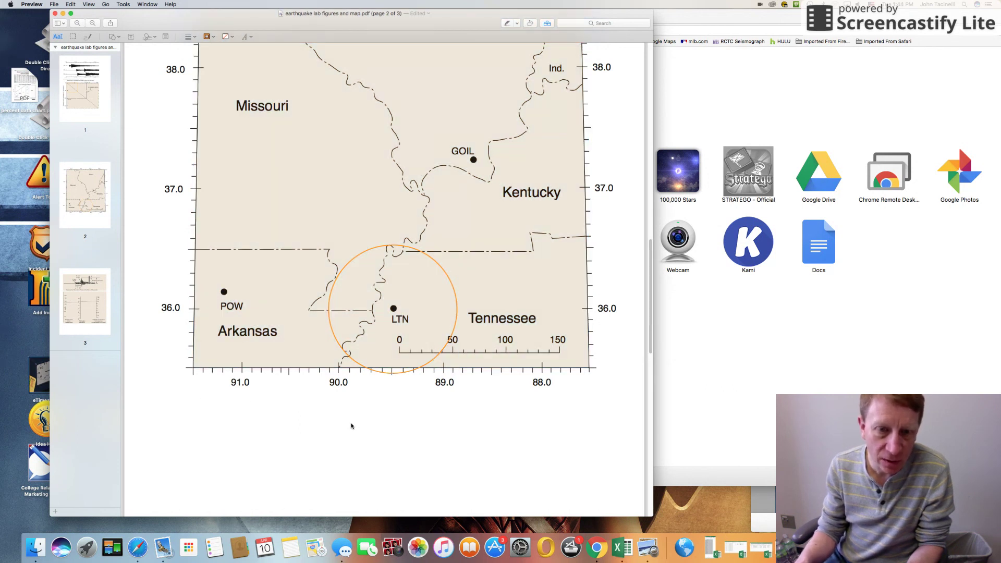
Examine the example seismogram and the earthquake magnitude chart on page 3, including the S-minus-P time and amplitude scales.
{"action": "scroll", "coordinate": [353, 427], "scroll_direction": "down", "scroll_amount": 5}
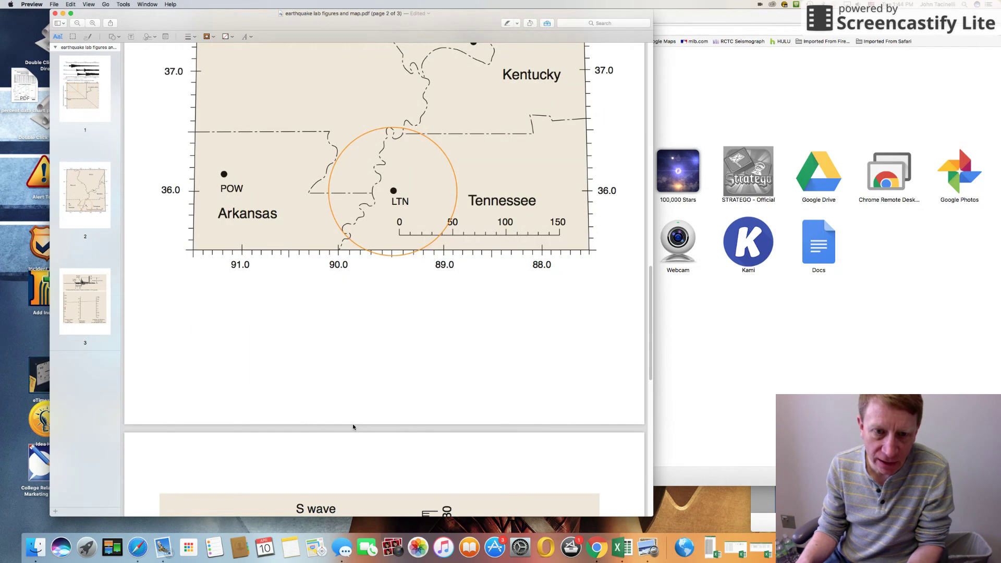
{"action": "scroll", "coordinate": [353, 427], "scroll_direction": "down", "scroll_amount": 10}
{"action": "scroll", "coordinate": [353, 426], "scroll_direction": "down", "scroll_amount": 4}
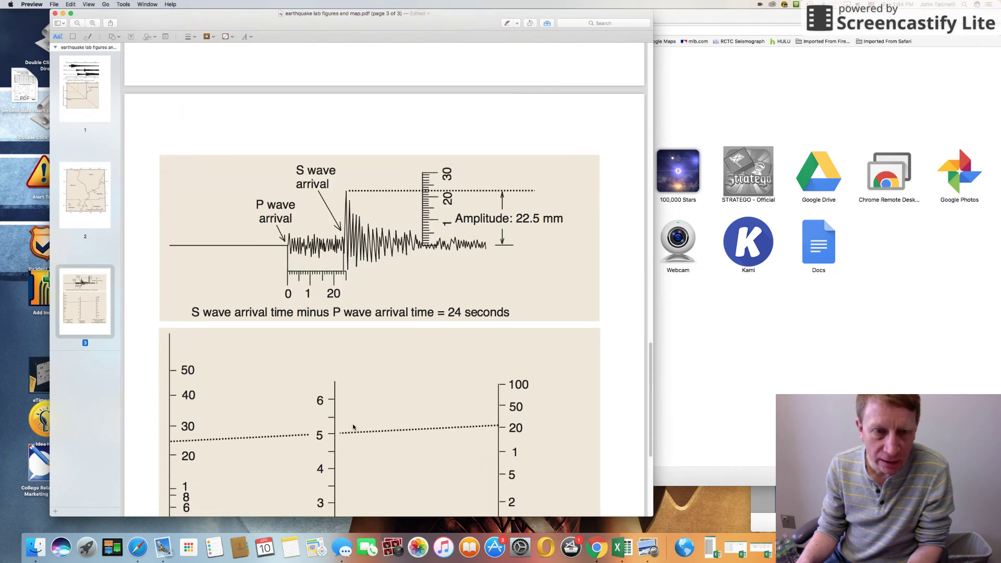
{"action": "scroll", "coordinate": [353, 424], "scroll_direction": "down", "scroll_amount": 1}
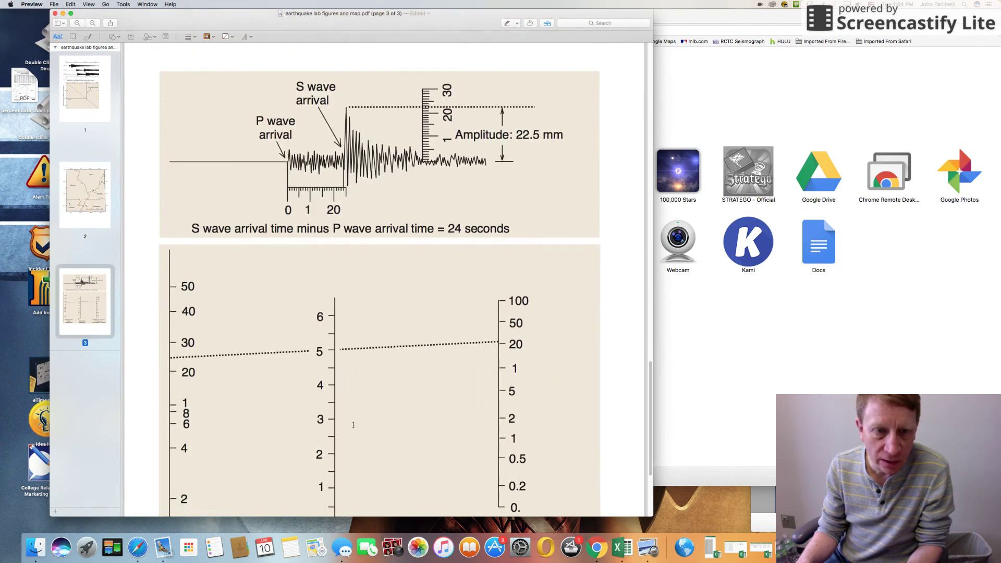
{"action": "scroll", "coordinate": [353, 425], "scroll_direction": "down", "scroll_amount": 4}
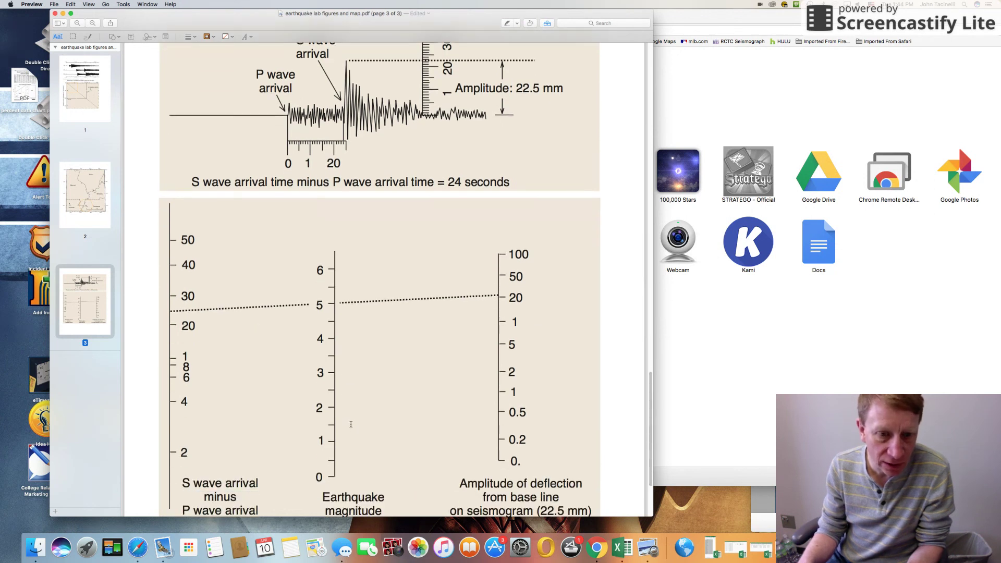
{"action": "scroll", "coordinate": [351, 425], "scroll_direction": "down", "scroll_amount": 3}
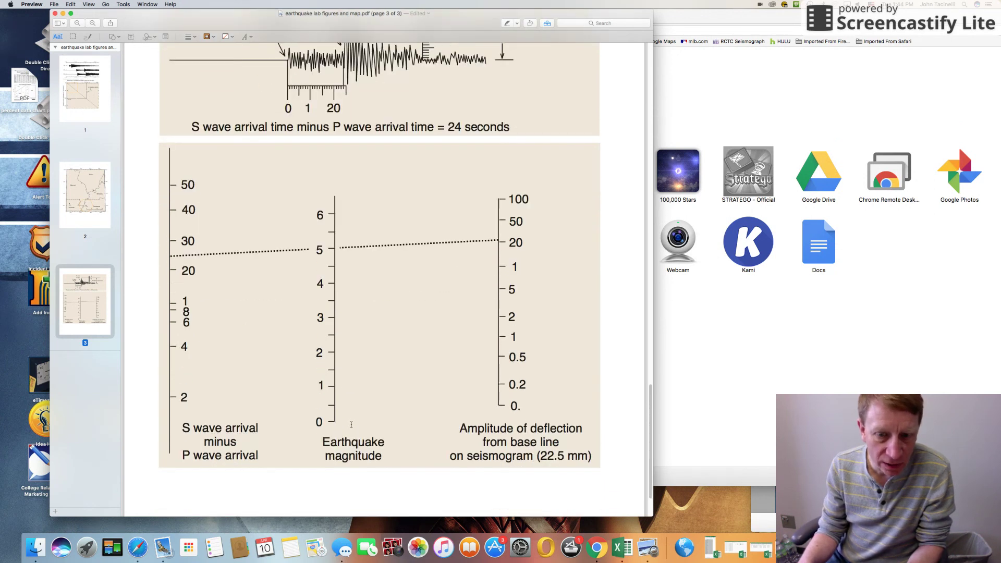
{"action": "scroll", "coordinate": [352, 425], "scroll_direction": "up", "scroll_amount": 6}
{"action": "scroll", "coordinate": [352, 425], "scroll_direction": "down", "scroll_amount": 6}
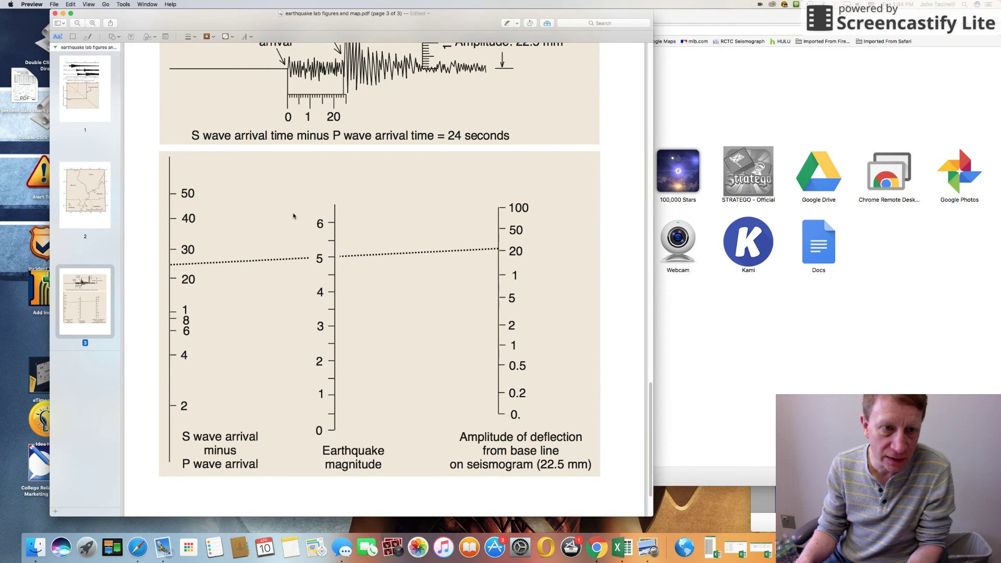
Add a line to the magnitude chart running from 50 on the S-minus-P scale to 0.5 on the amplitude scale.
{"action": "left_click", "coordinate": [118, 37]}
{"action": "left_click", "coordinate": [107, 51]}
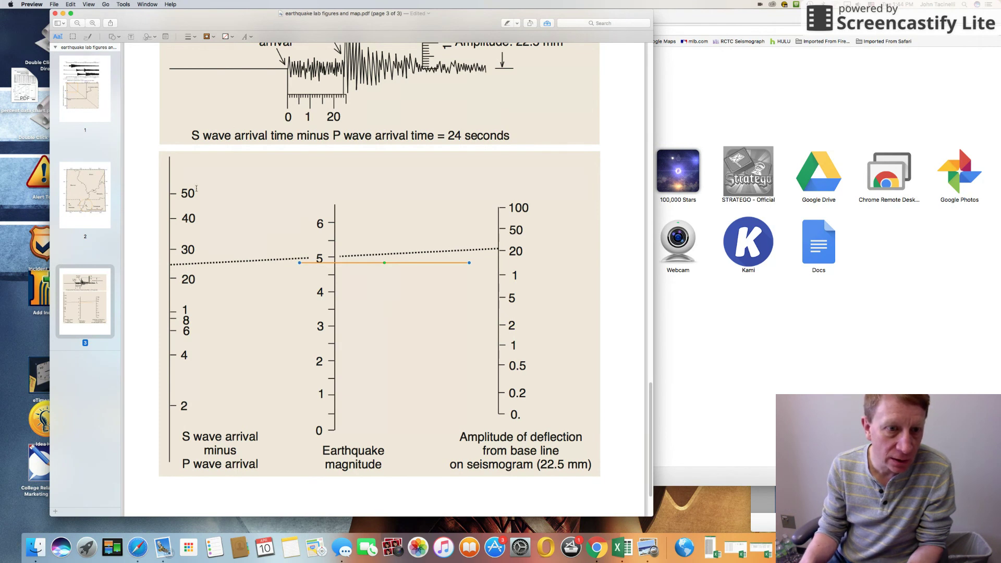
{"action": "left_click_drag", "start_coordinate": [370, 264], "coordinate": [241, 195]}
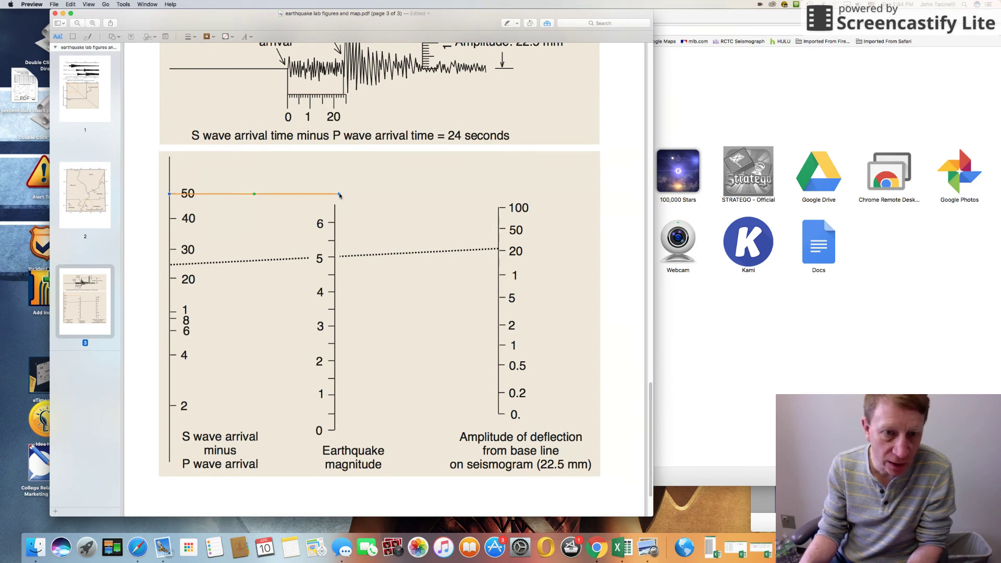
{"action": "left_click_drag", "start_coordinate": [339, 194], "coordinate": [498, 366]}
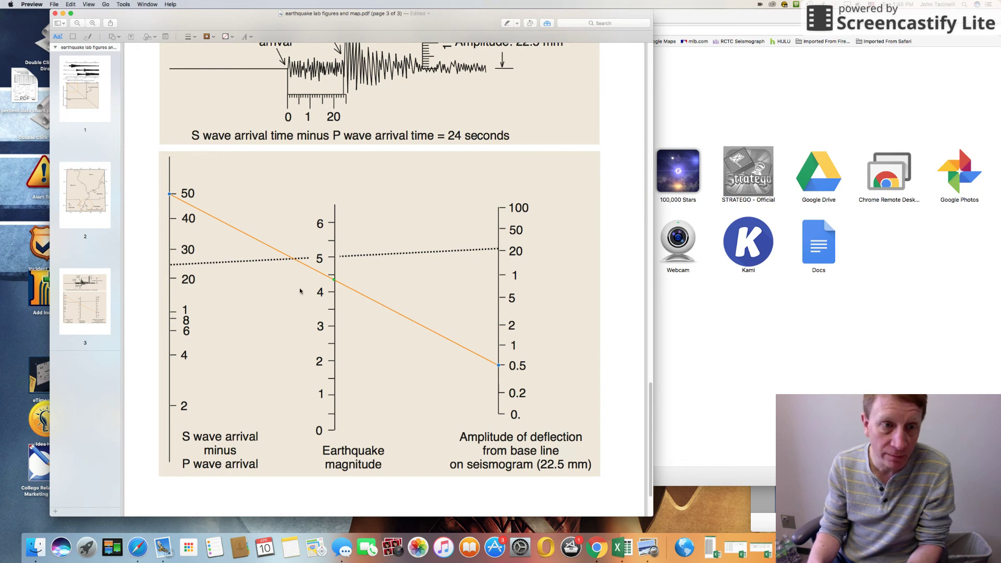
Move the line's ends onto the dotted example line, at 24 seconds on the S-minus-P scale and 22.5 mm on the amplitude scale.
{"action": "left_click_drag", "start_coordinate": [499, 366], "coordinate": [498, 250]}
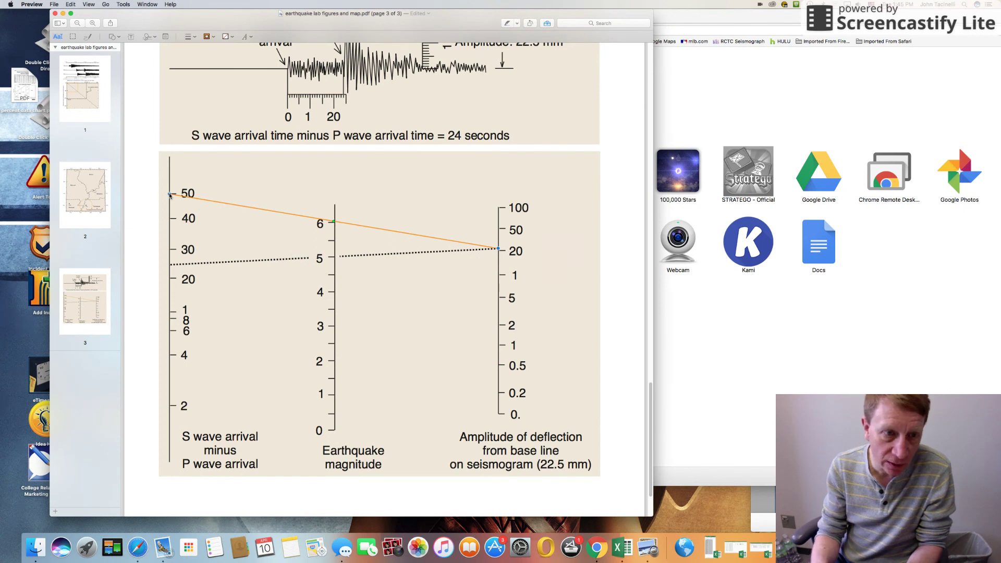
{"action": "left_click_drag", "start_coordinate": [169, 194], "coordinate": [169, 266]}
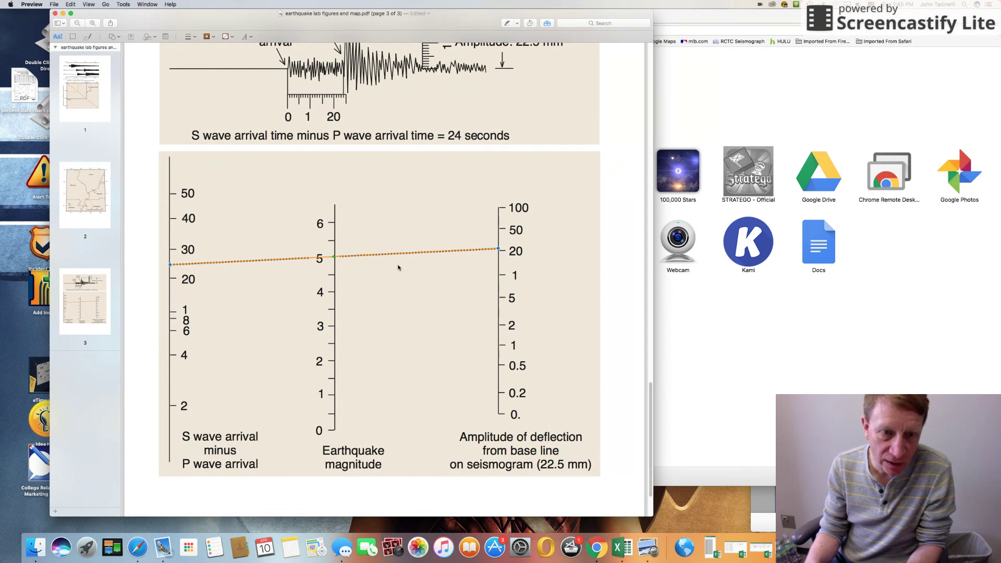
{"action": "mouse_move", "coordinate": [499, 249]}
{"action": "left_mouse_down"}
{"action": "mouse_move", "coordinate": [496, 263]}
{"action": "mouse_move", "coordinate": [499, 250]}
{"action": "left_mouse_up"}
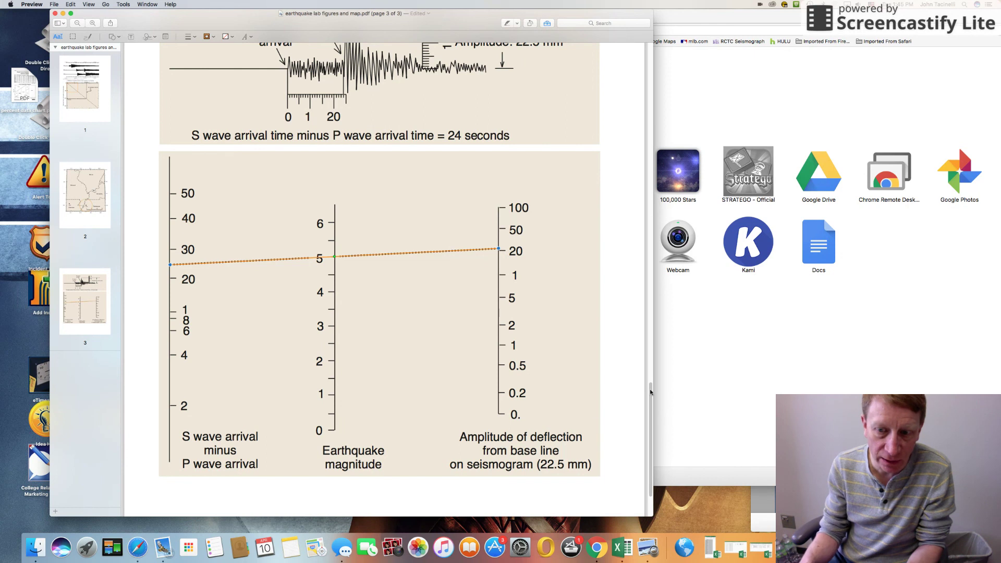
Return to the station map on page 2 with the circle around LTN.
{"action": "scroll", "coordinate": [650, 392], "scroll_direction": "down", "scroll_amount": 4}
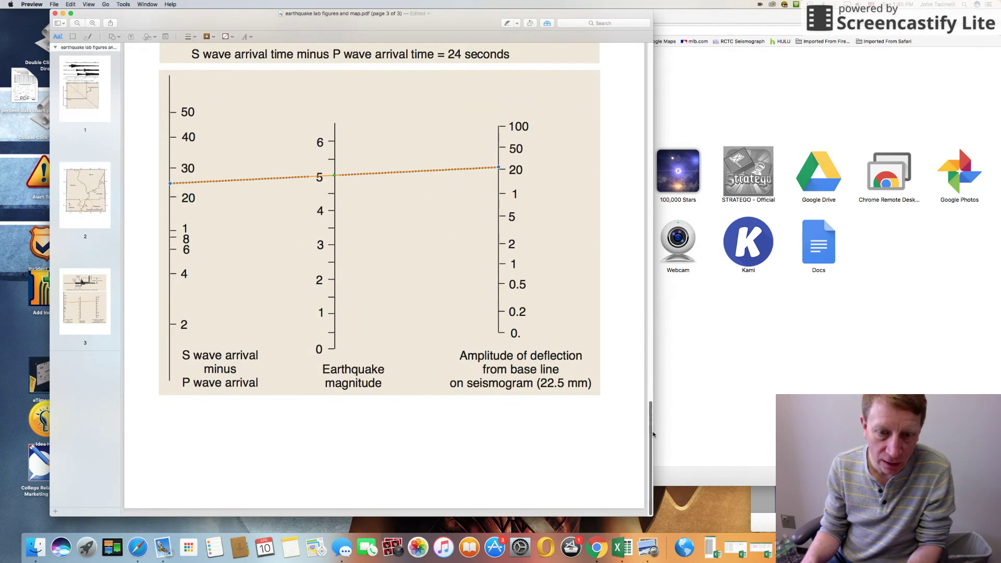
{"action": "scroll", "coordinate": [653, 434], "scroll_direction": "up", "scroll_amount": 10}
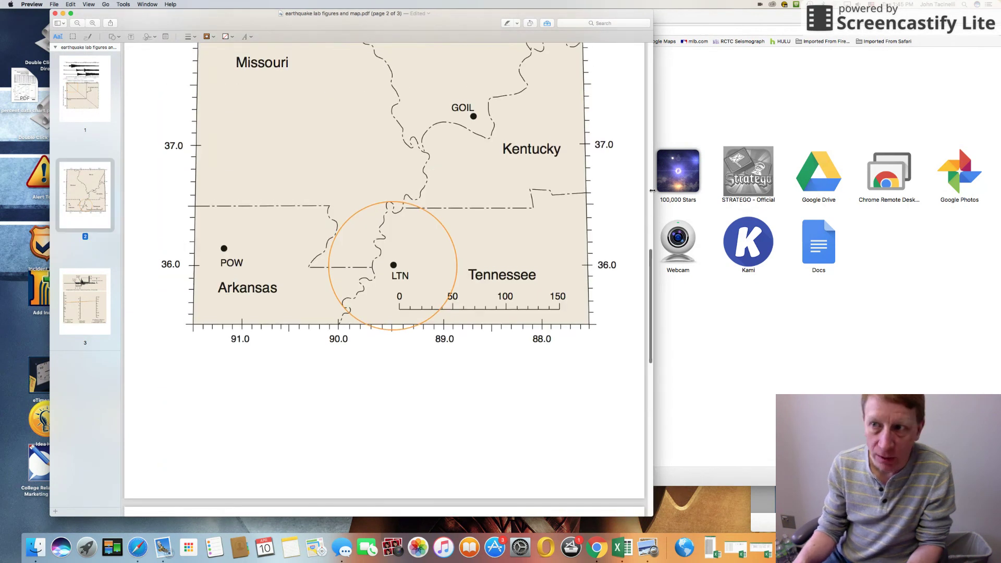